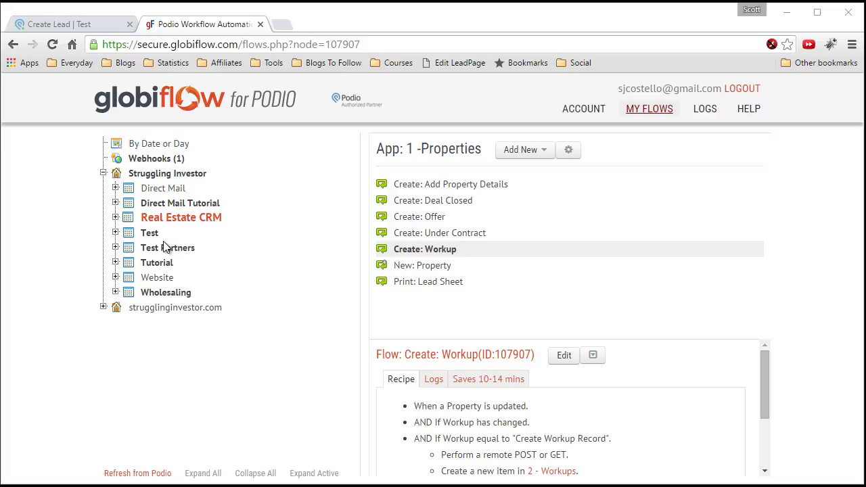
- Refresh the Test workspace from Podio so its Leads app appears in the reference map
{"action": "left_click", "coordinate": [149, 233]}
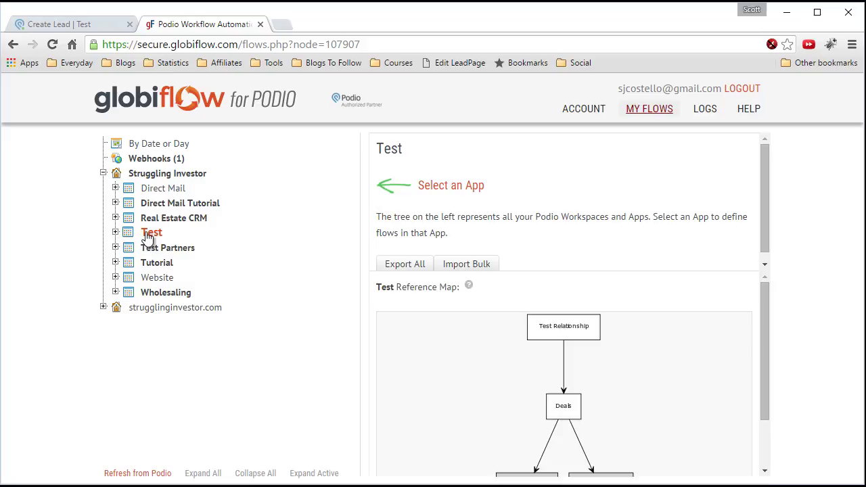
{"action": "left_click_drag", "start_coordinate": [765, 313], "coordinate": [670, 449]}
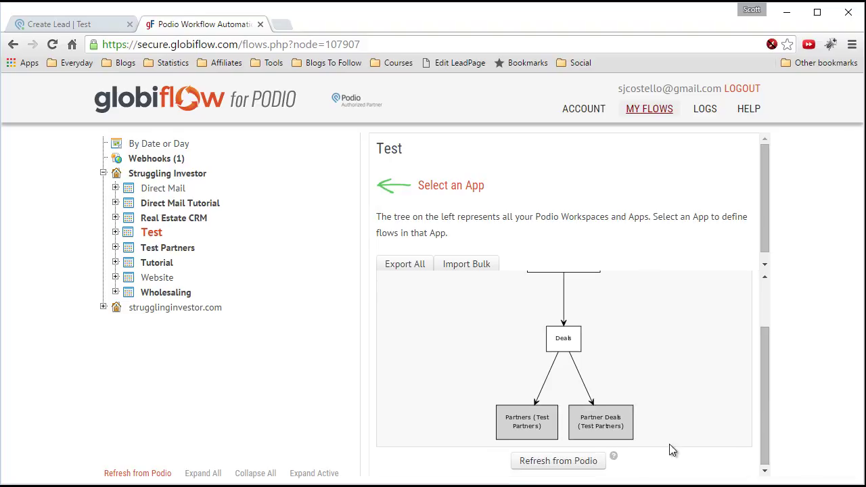
{"action": "left_click", "coordinate": [518, 462]}
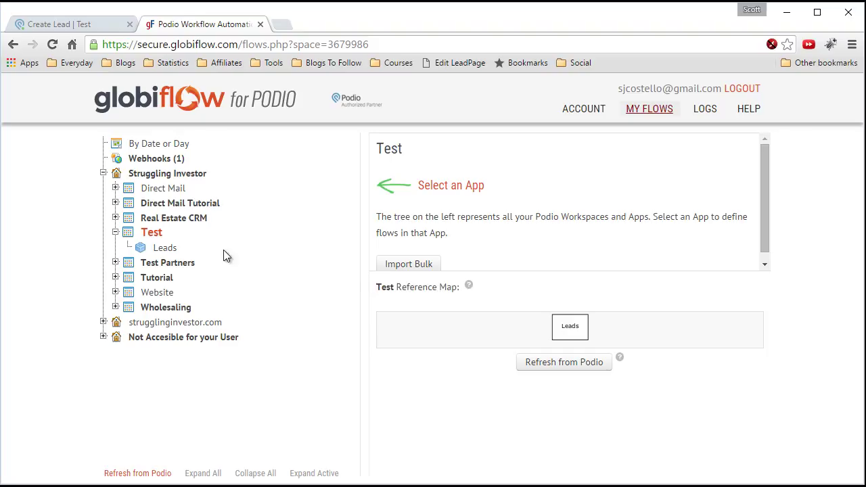
- Create a new flow for the Leads app triggered when an item is created
{"action": "left_click", "coordinate": [162, 248]}
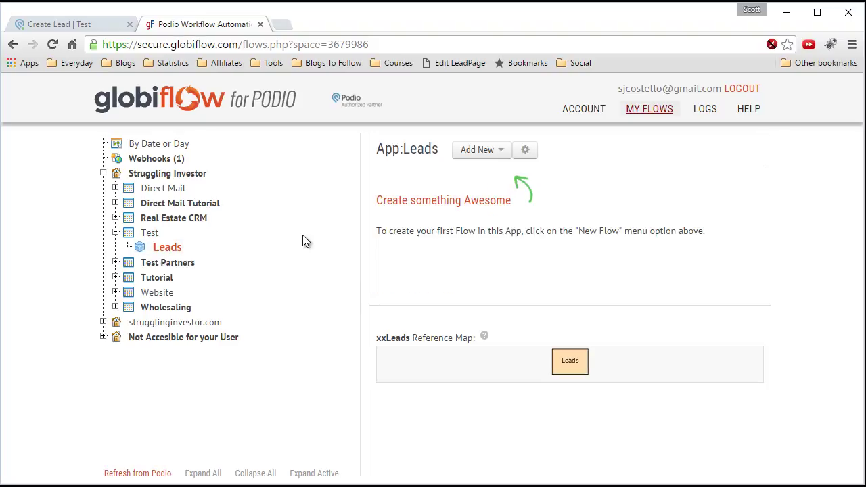
{"action": "left_click", "coordinate": [493, 150]}
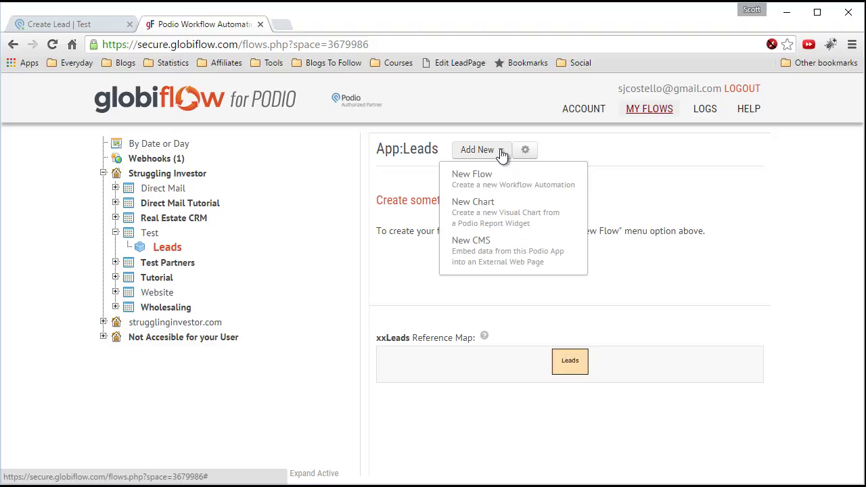
{"action": "left_click", "coordinate": [487, 177]}
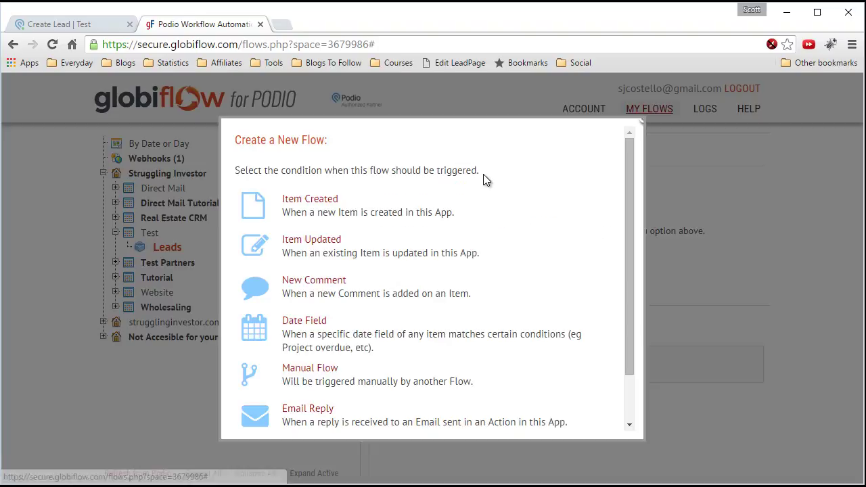
{"action": "left_click", "coordinate": [315, 206]}
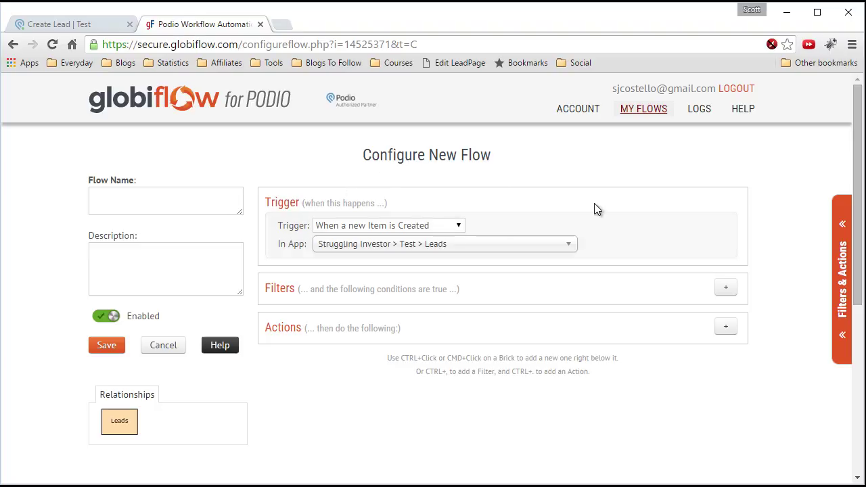
- Add a 'Capture Result of a Remote POST or GET' action set to GET to the flow
{"action": "scroll", "coordinate": [773, 283], "scroll_direction": "down", "scroll_amount": 1}
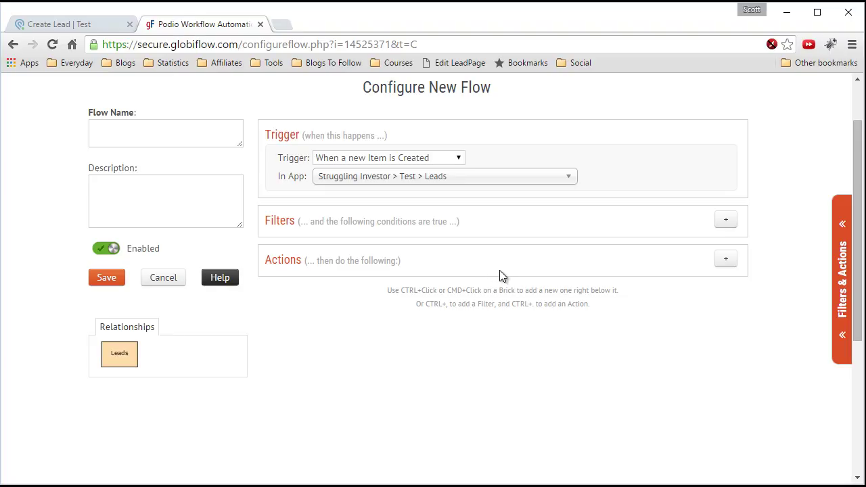
{"action": "left_click", "coordinate": [842, 301]}
{"action": "left_click_drag", "start_coordinate": [843, 165], "coordinate": [849, 466]}
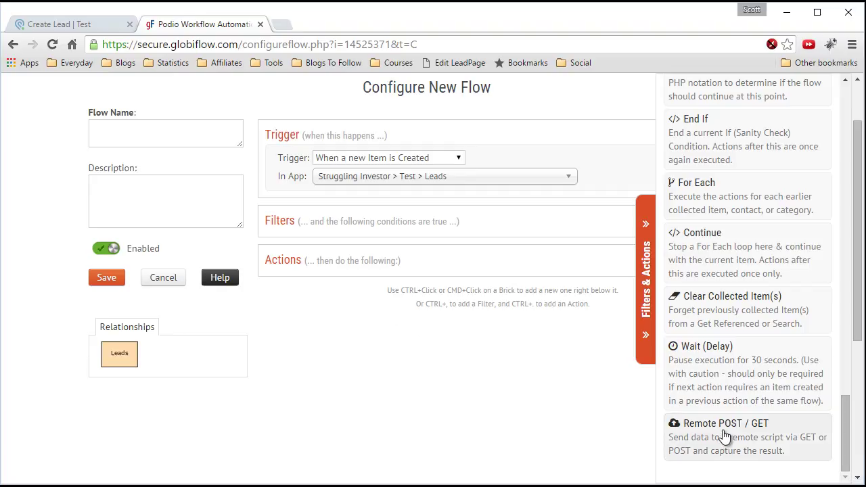
{"action": "left_click", "coordinate": [722, 437]}
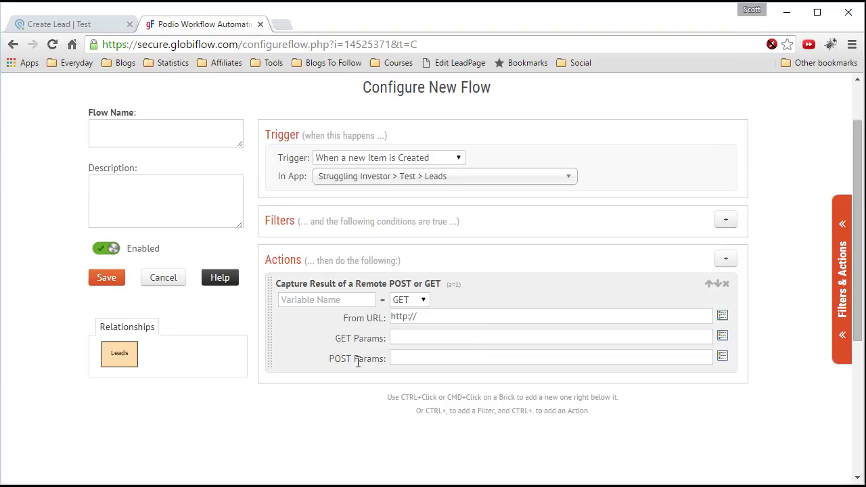
{"action": "scroll", "coordinate": [352, 358], "scroll_direction": "down", "scroll_amount": 1}
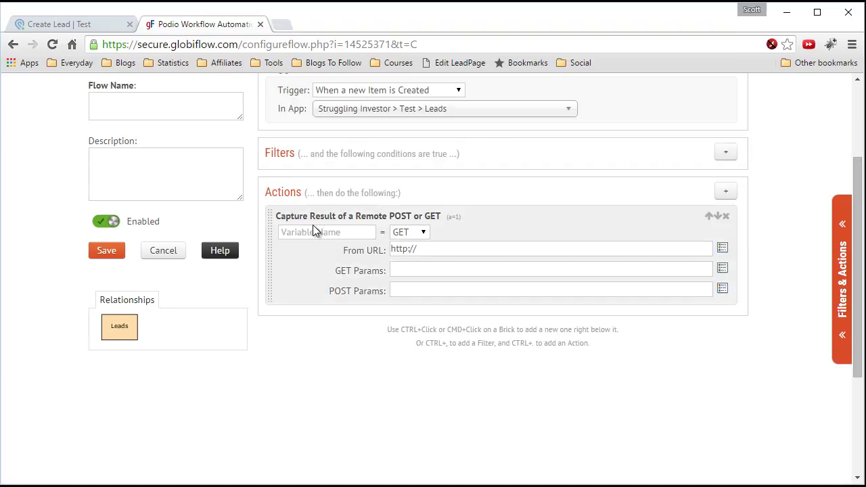
{"action": "left_click_drag", "start_coordinate": [394, 252], "coordinate": [631, 248]}
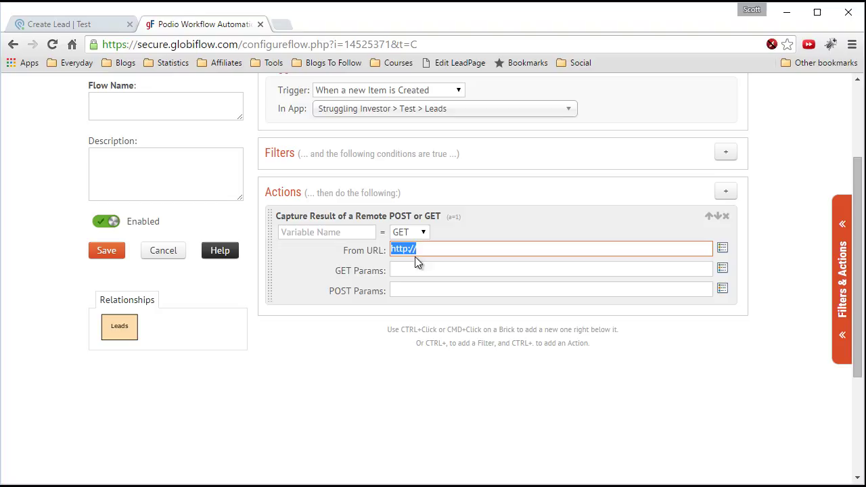
{"action": "left_click", "coordinate": [345, 232]}
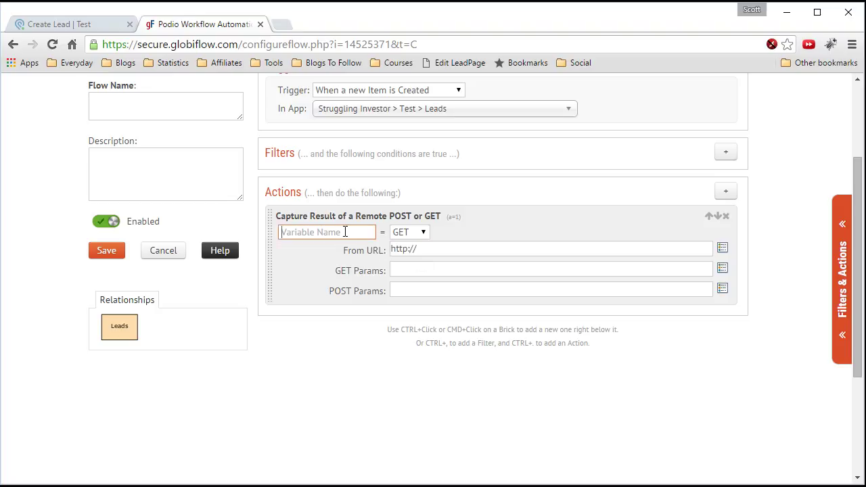
{"action": "type", "text": "JSON"}
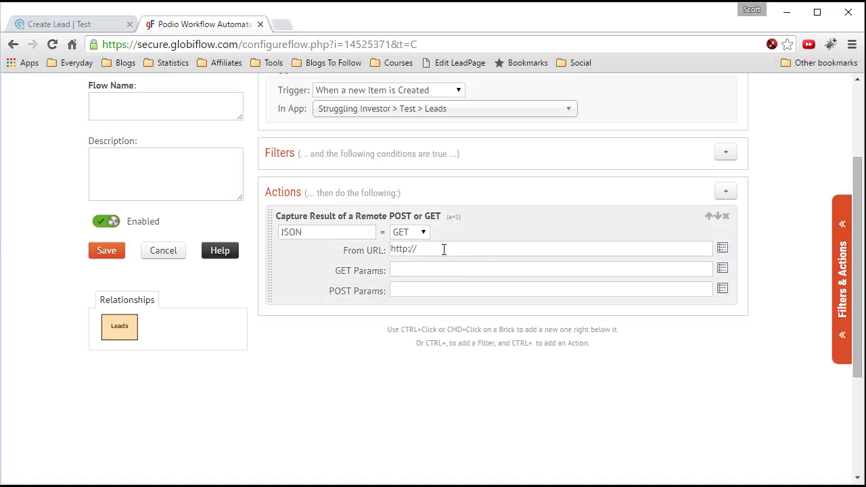
{"action": "left_click_drag", "start_coordinate": [442, 249], "coordinate": [372, 253]}
{"action": "type", "text": "https://maps.googleapis.com/maps/api/geocode/json"}
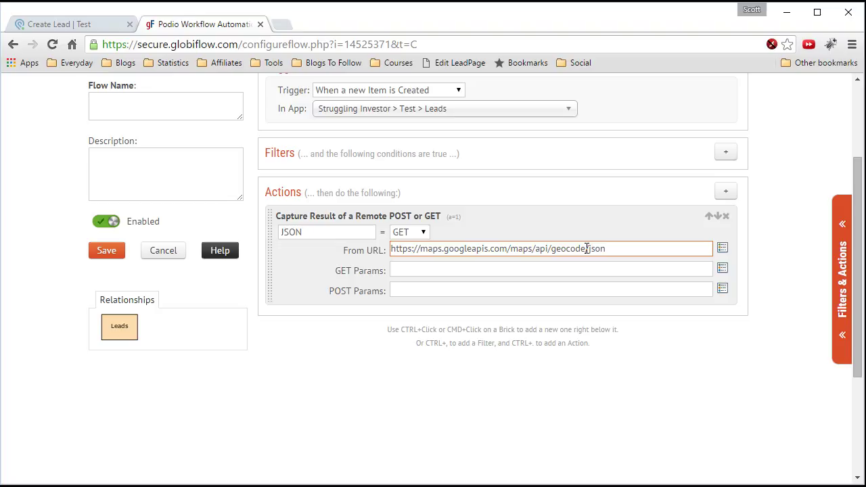
{"action": "left_click", "coordinate": [456, 270]}
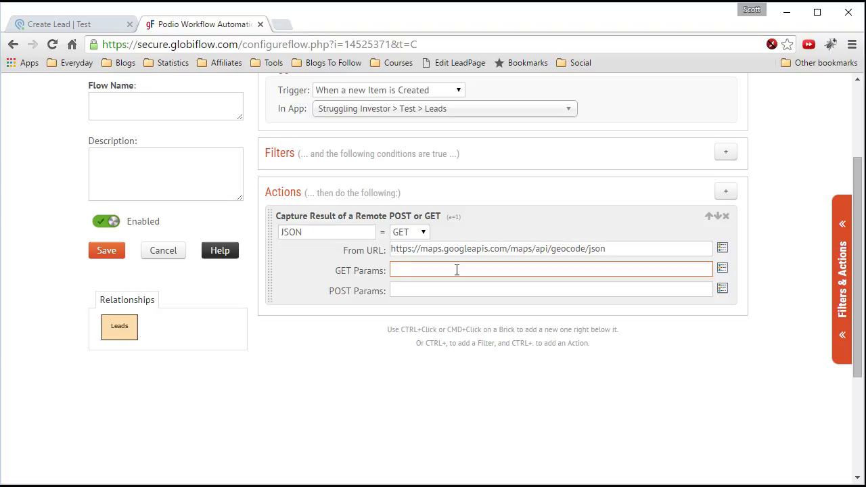
- Set the GET Params to address=[(Lead) Address]
{"action": "type", "text": "address="}
{"action": "left_click", "coordinate": [722, 270]}
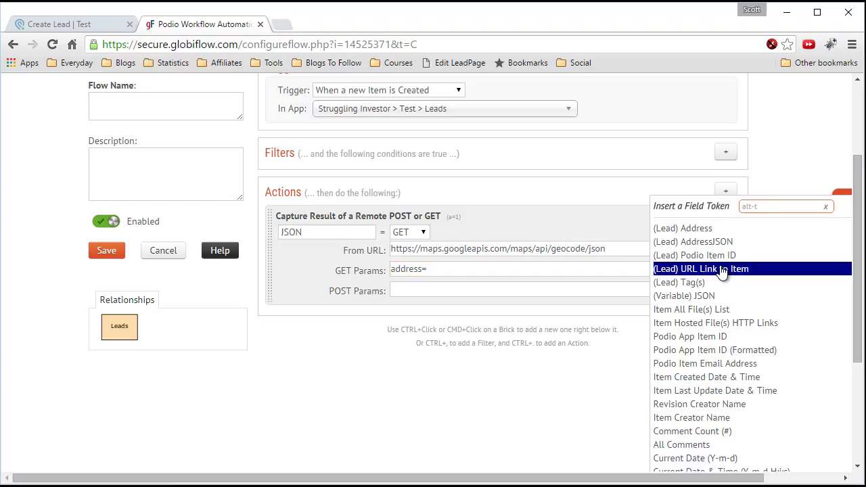
{"action": "left_click", "coordinate": [685, 230]}
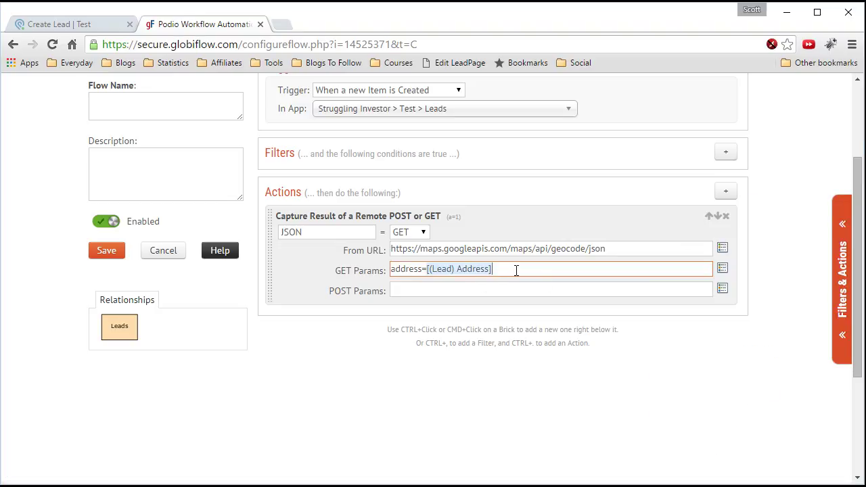
{"action": "left_click", "coordinate": [300, 273]}
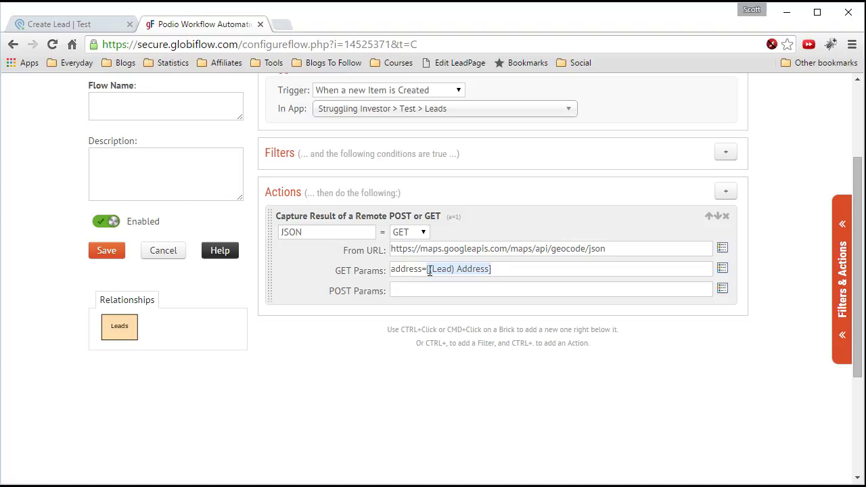
{"action": "left_click_drag", "start_coordinate": [426, 269], "coordinate": [495, 266]}
{"action": "left_click", "coordinate": [494, 259]}
{"action": "left_click", "coordinate": [185, 115]}
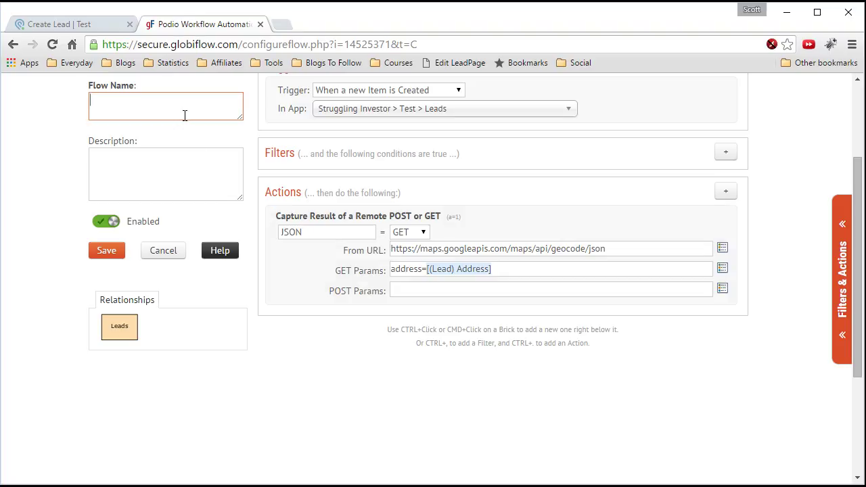
- Name the flow 'Pull Google Maps Info' and save it
{"action": "type", "text": "Pull Google Maps Info"}
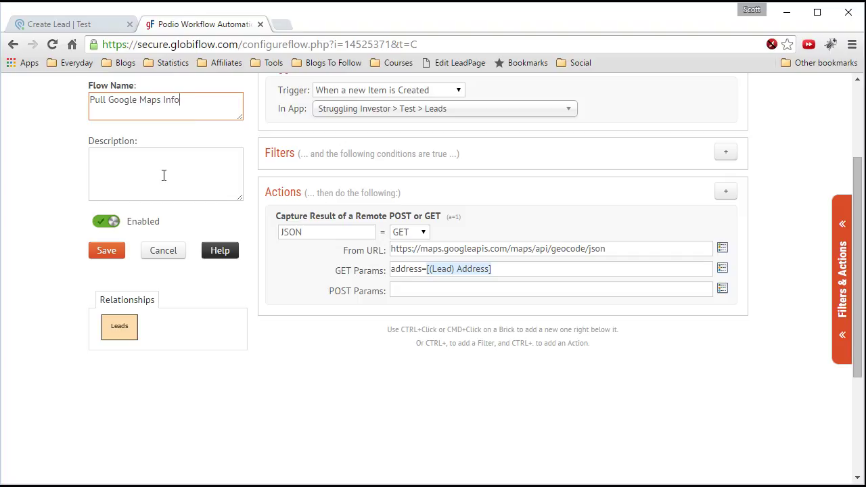
{"action": "left_click", "coordinate": [109, 255]}
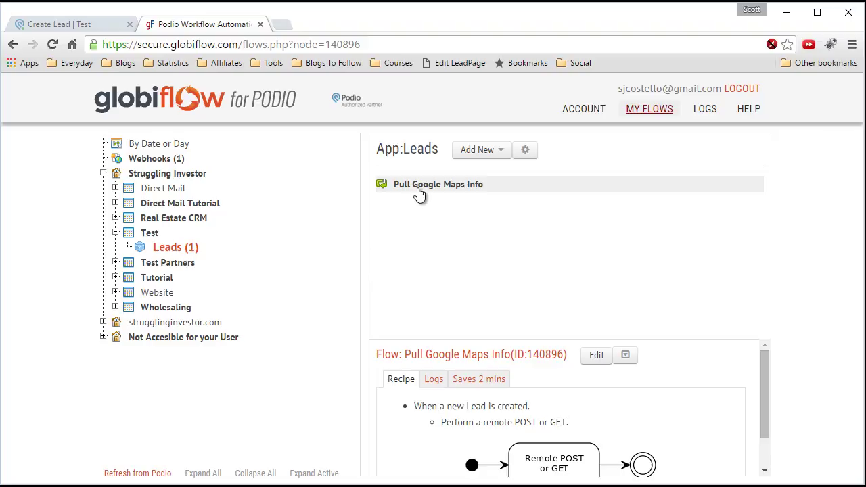
- Reopen the flow for editing and add an Update Item action for the lead
{"action": "left_click", "coordinate": [596, 359]}
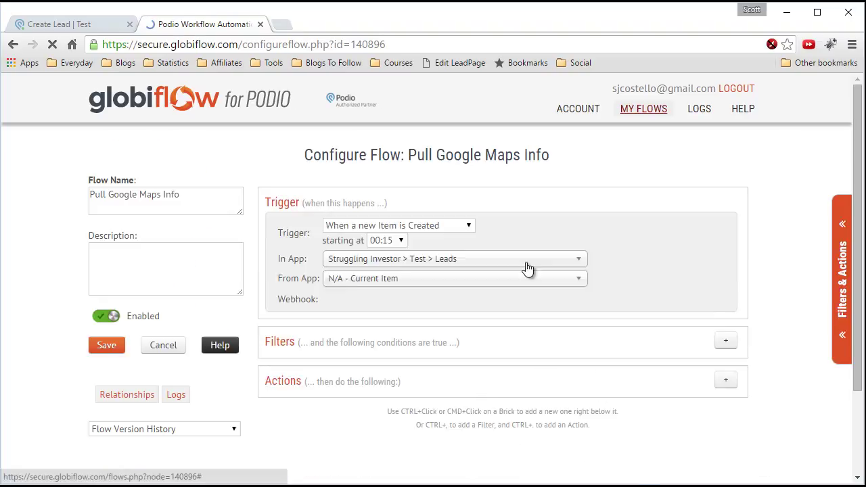
{"action": "scroll", "coordinate": [765, 271], "scroll_direction": "down", "scroll_amount": 2}
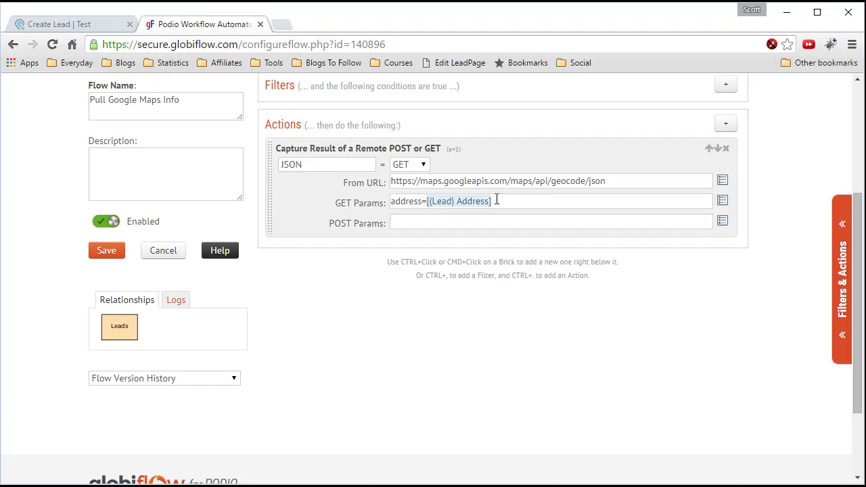
{"action": "double_click", "coordinate": [304, 167]}
{"action": "left_click", "coordinate": [284, 187]}
{"action": "left_click", "coordinate": [838, 271]}
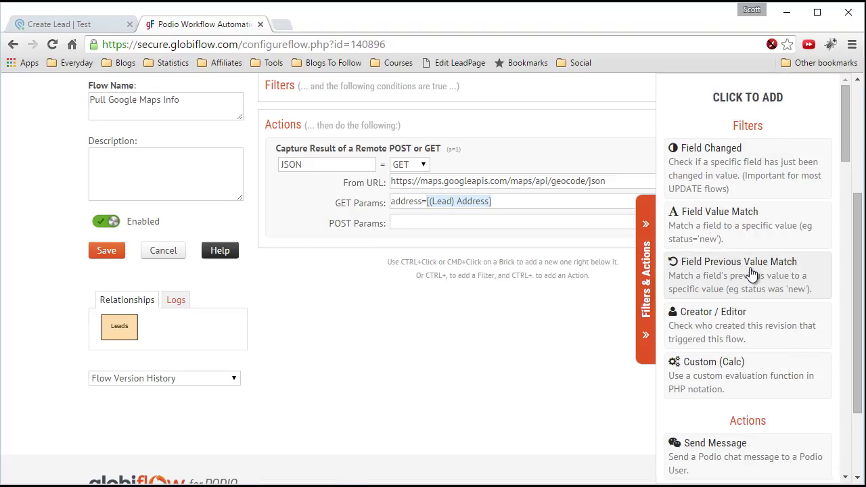
{"action": "scroll", "coordinate": [737, 270], "scroll_direction": "down", "scroll_amount": 3}
{"action": "scroll", "coordinate": [730, 271], "scroll_direction": "down", "scroll_amount": 3}
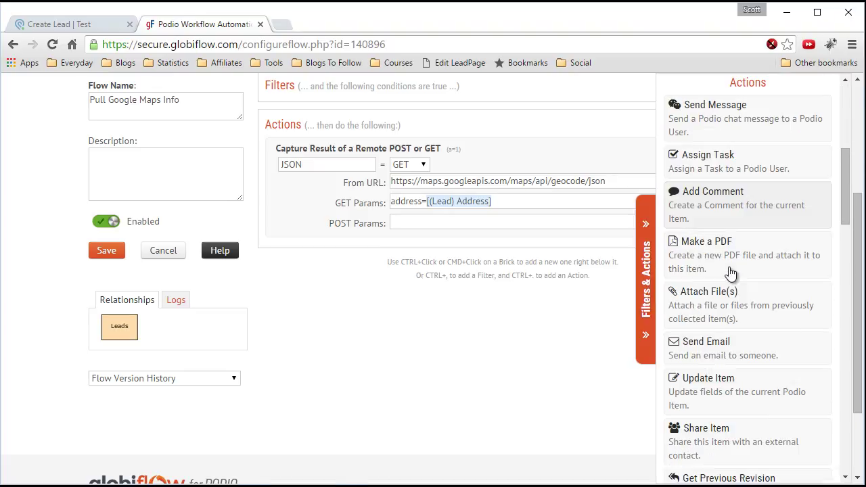
{"action": "scroll", "coordinate": [730, 272], "scroll_direction": "down", "scroll_amount": 1}
{"action": "left_click", "coordinate": [731, 272]}
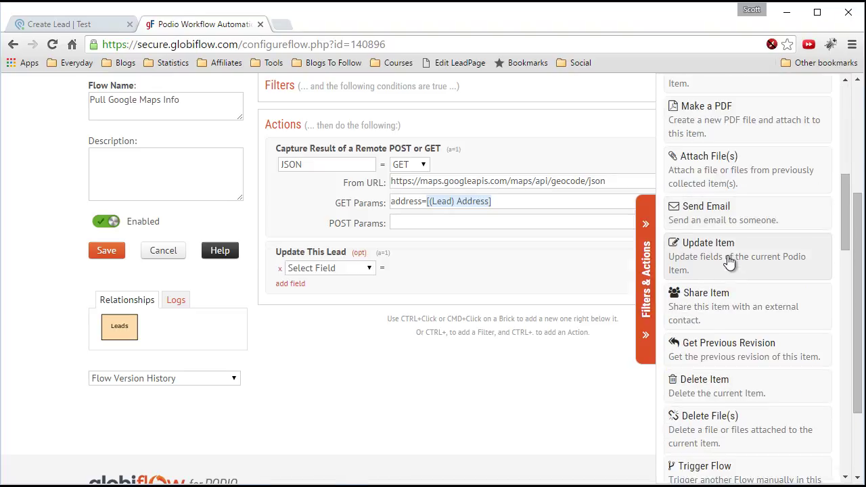
- Set AddressJSON to Value [(Variable) JSON] and save the flow
{"action": "left_click", "coordinate": [357, 271]}
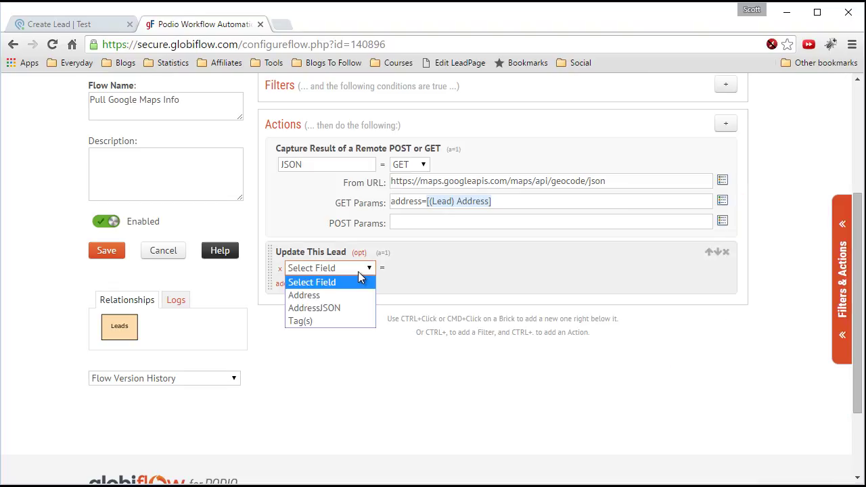
{"action": "left_click", "coordinate": [333, 309]}
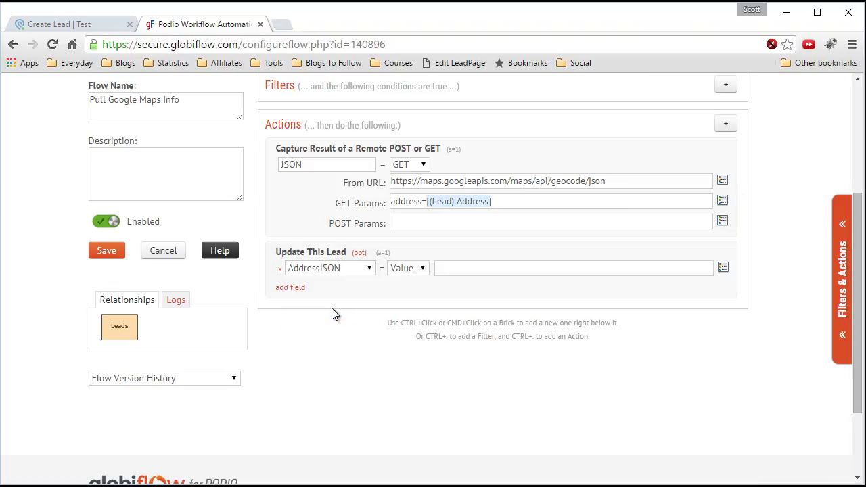
{"action": "left_click", "coordinate": [471, 269]}
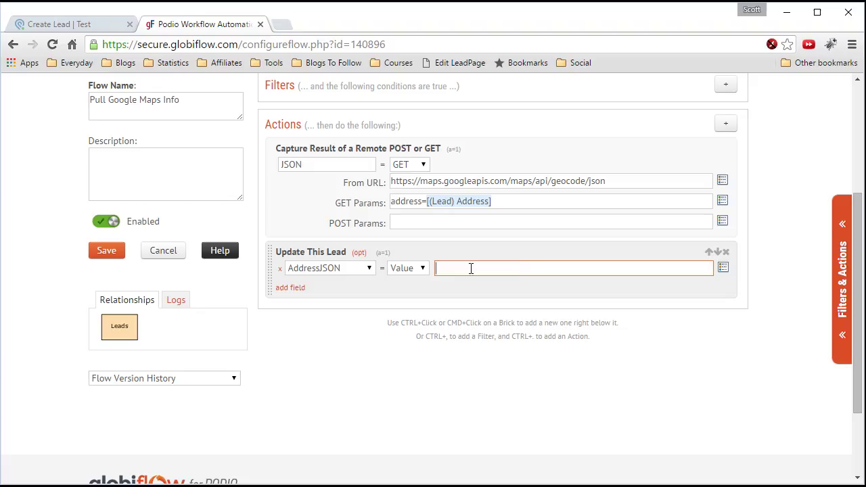
{"action": "left_click", "coordinate": [722, 268]}
{"action": "scroll", "coordinate": [704, 257], "scroll_direction": "down", "scroll_amount": 1}
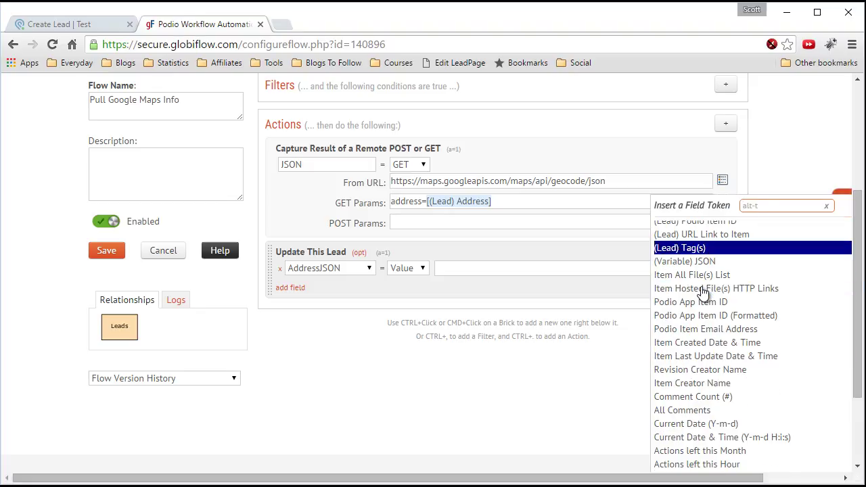
{"action": "left_click", "coordinate": [703, 261]}
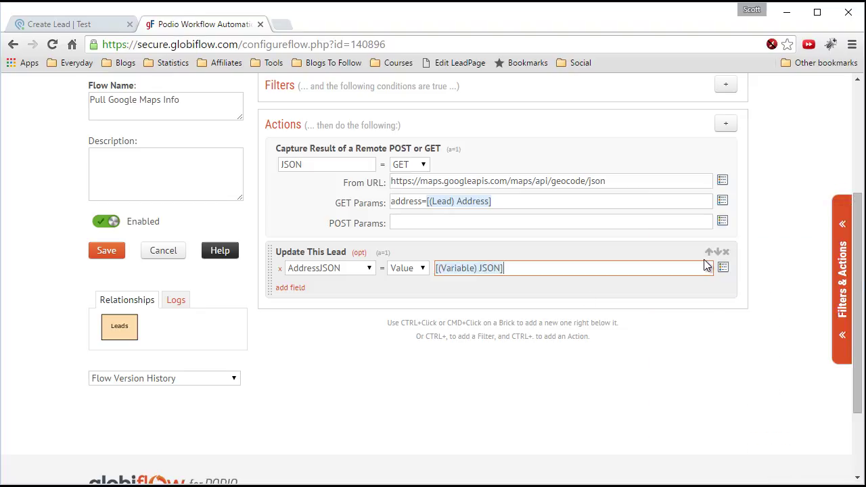
{"action": "left_click", "coordinate": [505, 291]}
{"action": "scroll", "coordinate": [504, 291], "scroll_direction": "up", "scroll_amount": 1}
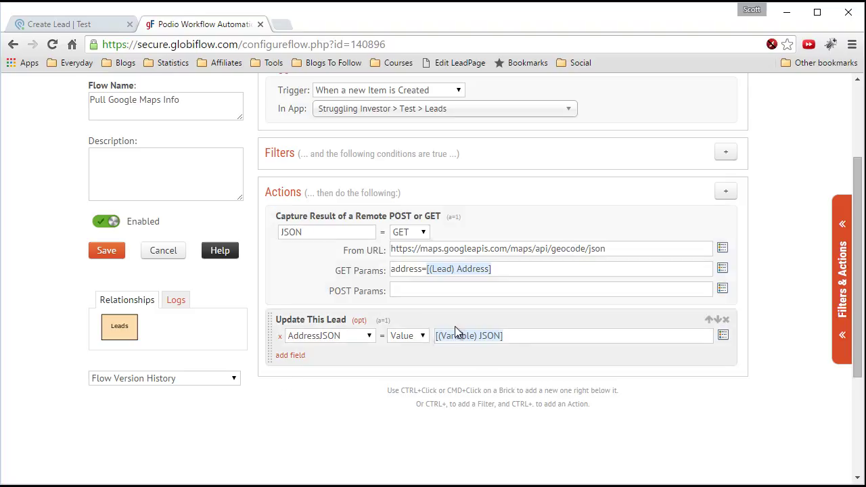
{"action": "left_click", "coordinate": [107, 251]}
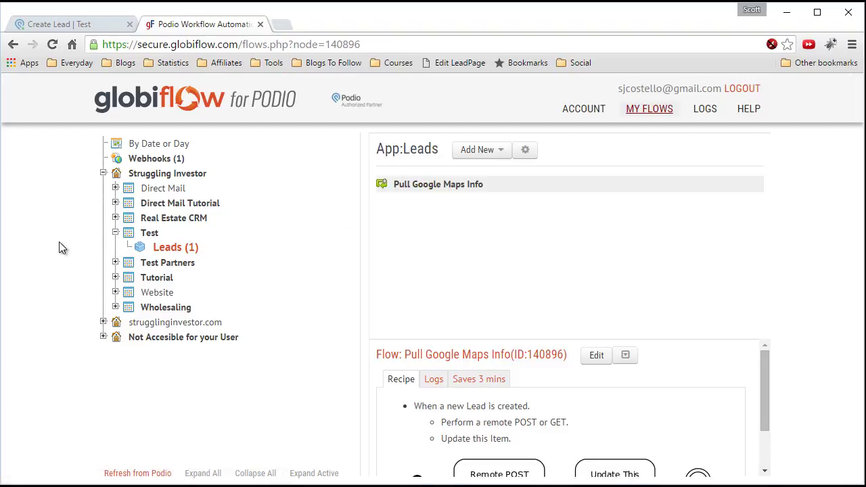
{"action": "left_click", "coordinate": [71, 24]}
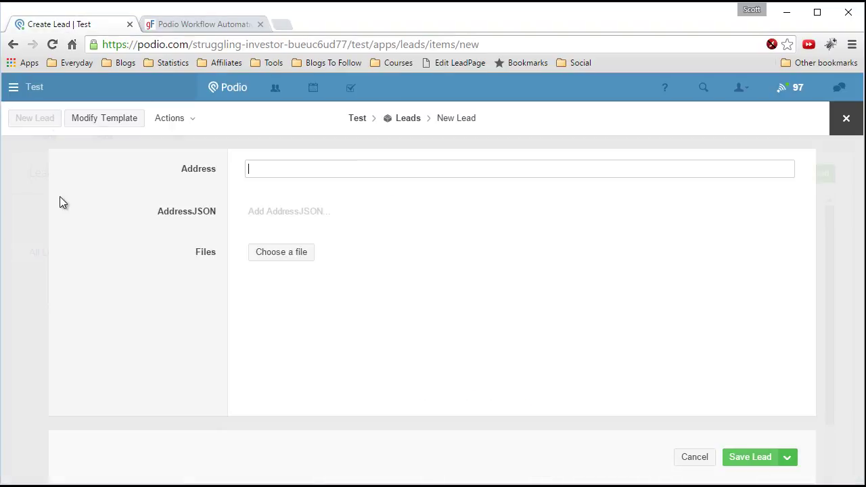
- Discard the unfinished lead draft and start a new lead
{"action": "left_click", "coordinate": [845, 119]}
{"action": "left_click", "coordinate": [283, 201]}
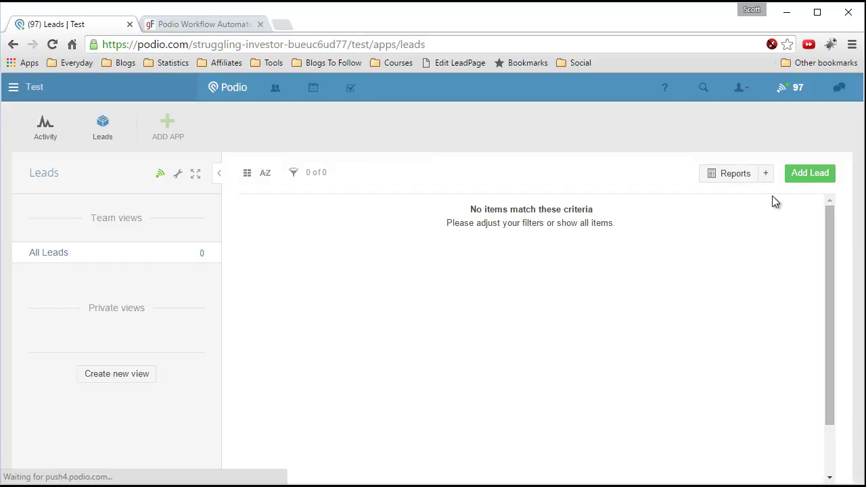
{"action": "left_click", "coordinate": [811, 173]}
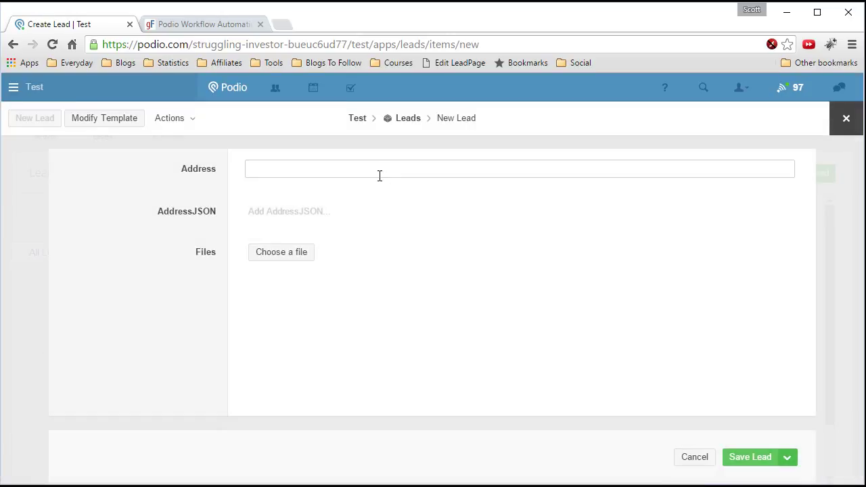
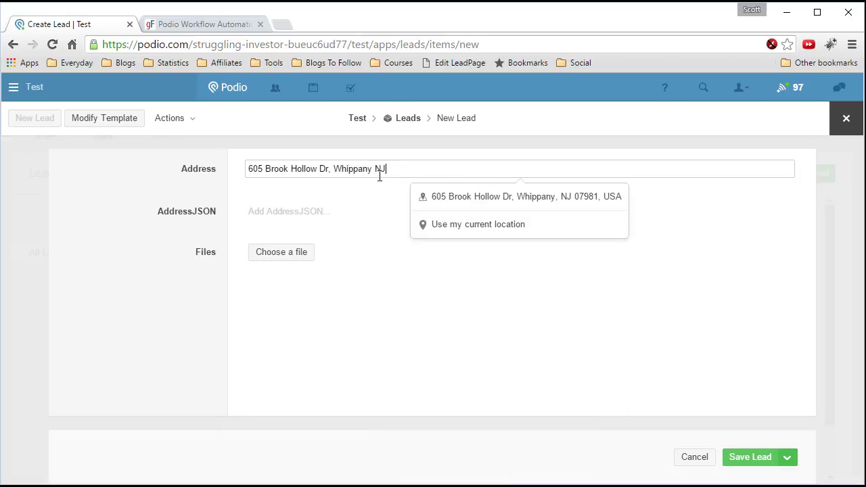
- Fill in the lead's street address from the matching Google suggestion, pinning it on the map
{"action": "left_click", "coordinate": [464, 198]}
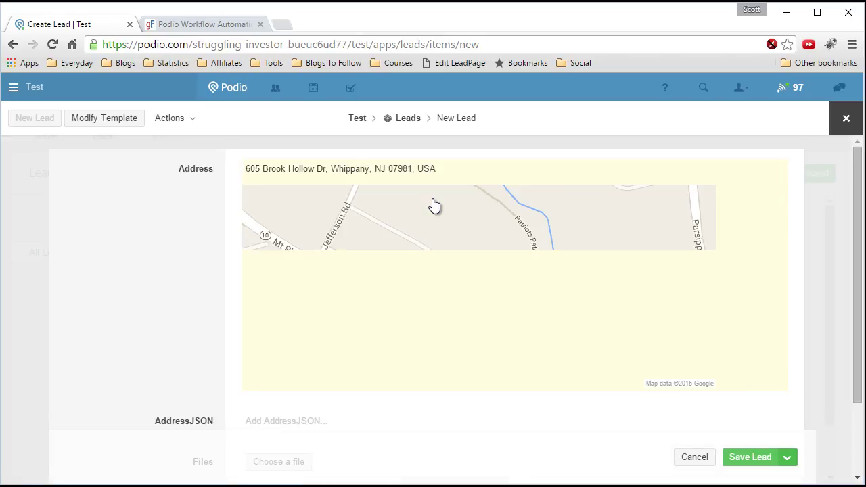
{"action": "scroll", "coordinate": [163, 226], "scroll_direction": "down", "scroll_amount": 1}
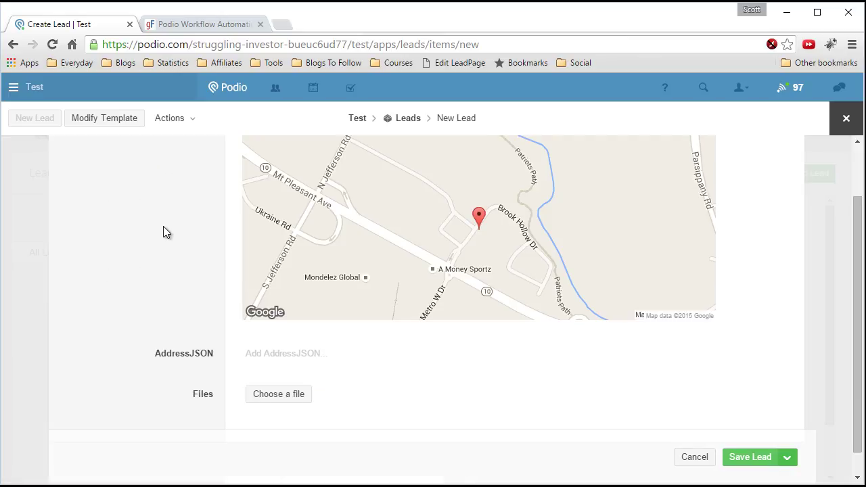
{"action": "scroll", "coordinate": [163, 232], "scroll_direction": "down", "scroll_amount": 1}
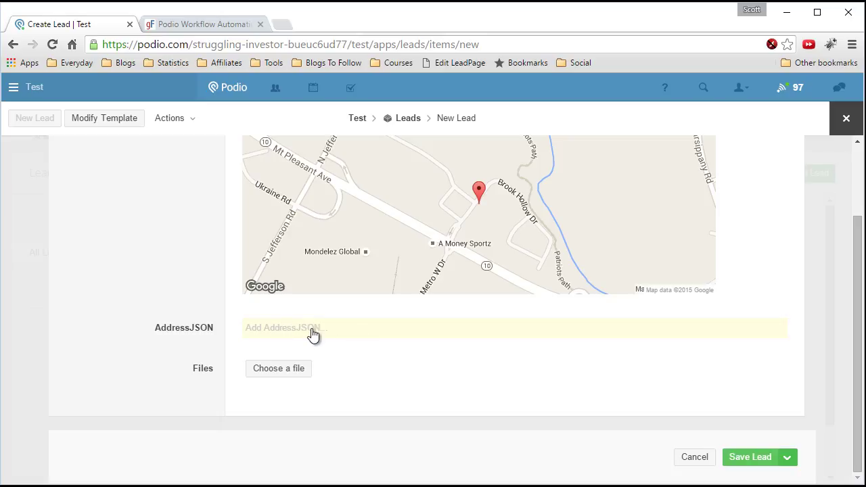
{"action": "left_click", "coordinate": [738, 456]}
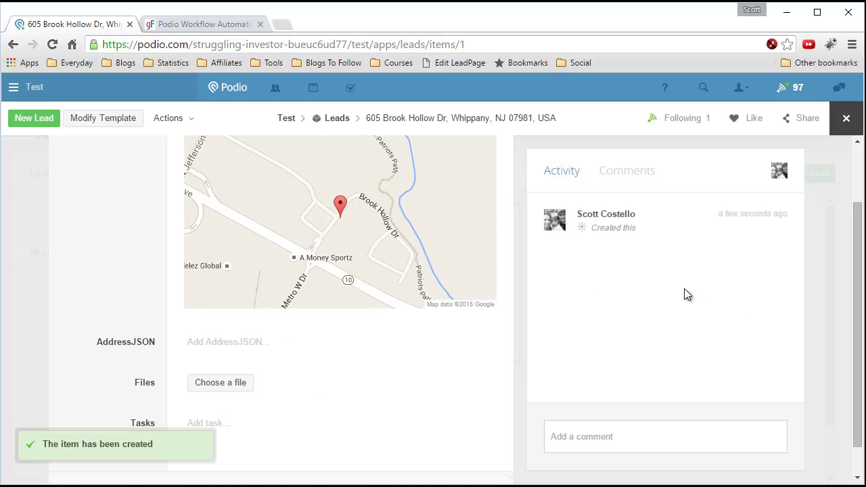
{"action": "scroll", "coordinate": [116, 257], "scroll_direction": "down", "scroll_amount": 3}
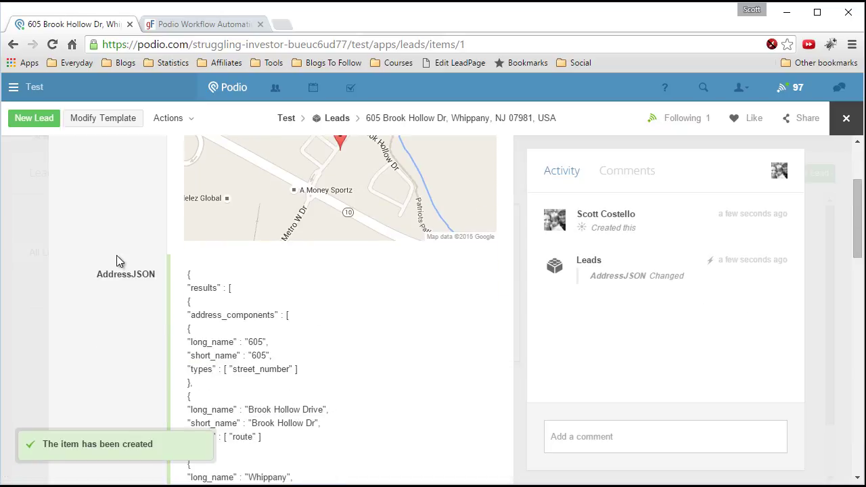
{"action": "scroll", "coordinate": [118, 254], "scroll_direction": "up", "scroll_amount": 1}
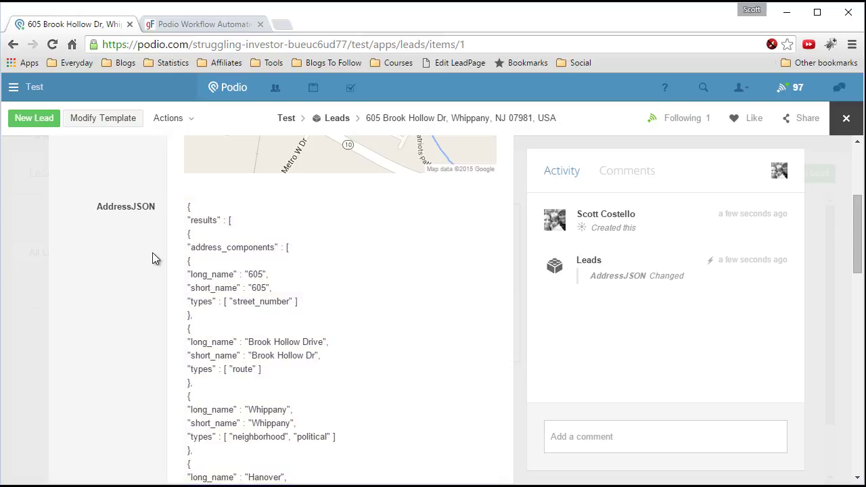
{"action": "scroll", "coordinate": [152, 252], "scroll_direction": "down", "scroll_amount": 1}
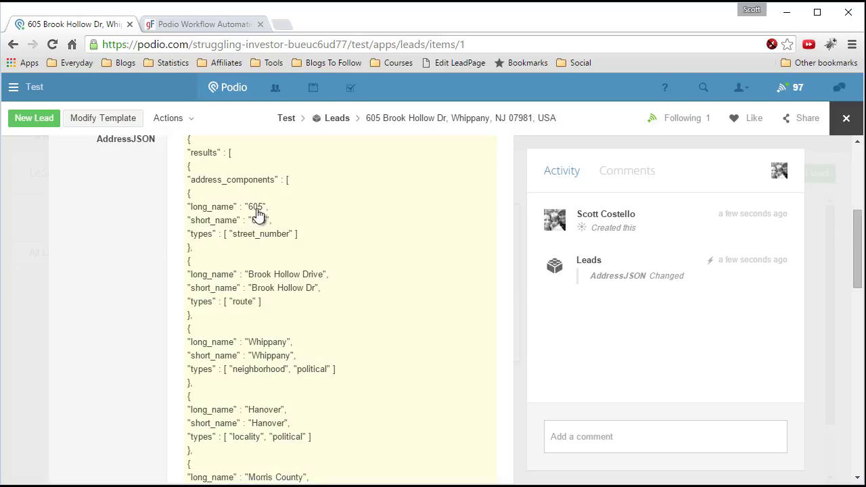
{"action": "scroll", "coordinate": [252, 250], "scroll_direction": "down", "scroll_amount": 1}
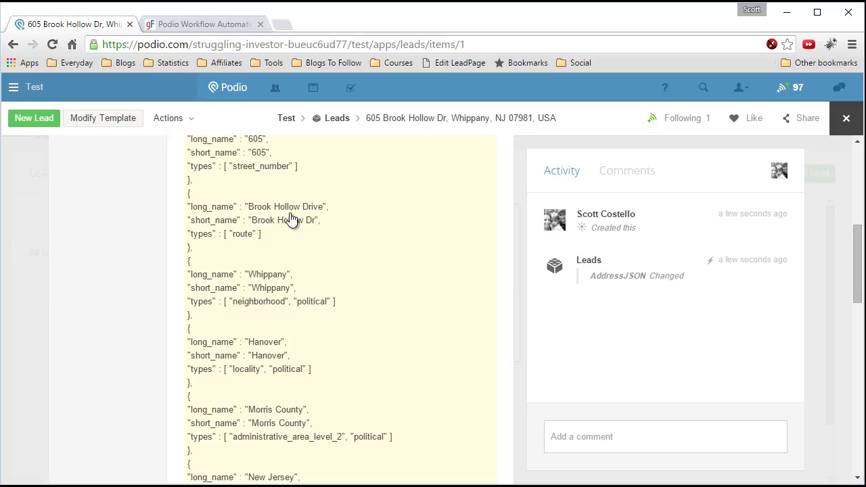
{"action": "scroll", "coordinate": [291, 220], "scroll_direction": "down", "scroll_amount": 1}
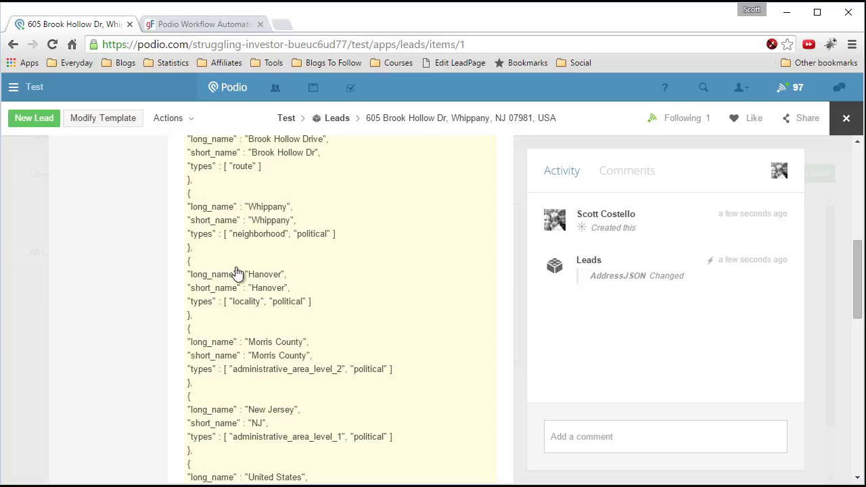
{"action": "scroll", "coordinate": [236, 278], "scroll_direction": "down", "scroll_amount": 1}
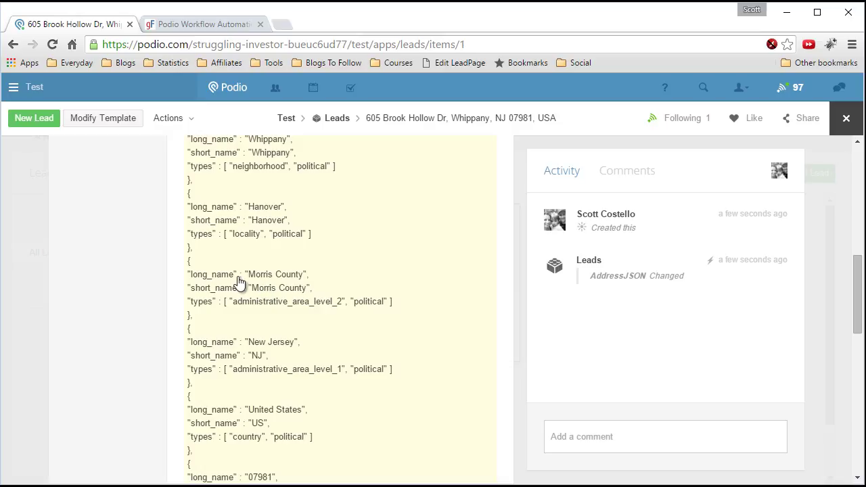
{"action": "scroll", "coordinate": [238, 283], "scroll_direction": "down", "scroll_amount": 1}
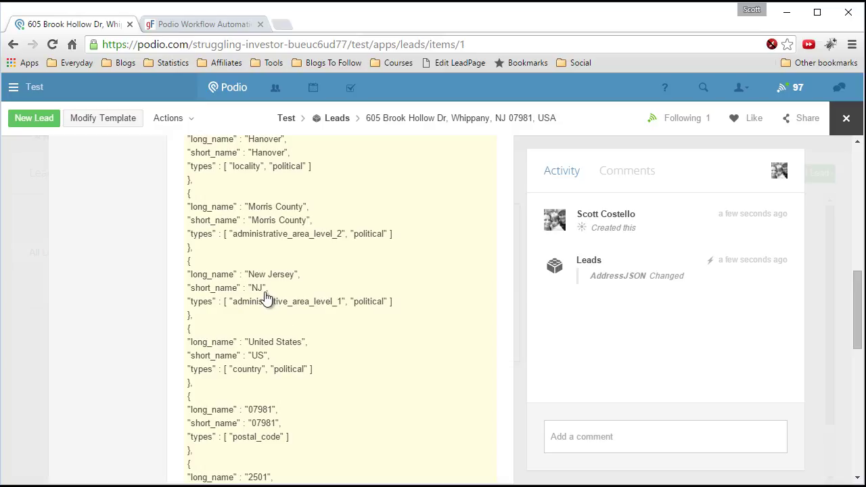
{"action": "scroll", "coordinate": [250, 297], "scroll_direction": "down", "scroll_amount": 1}
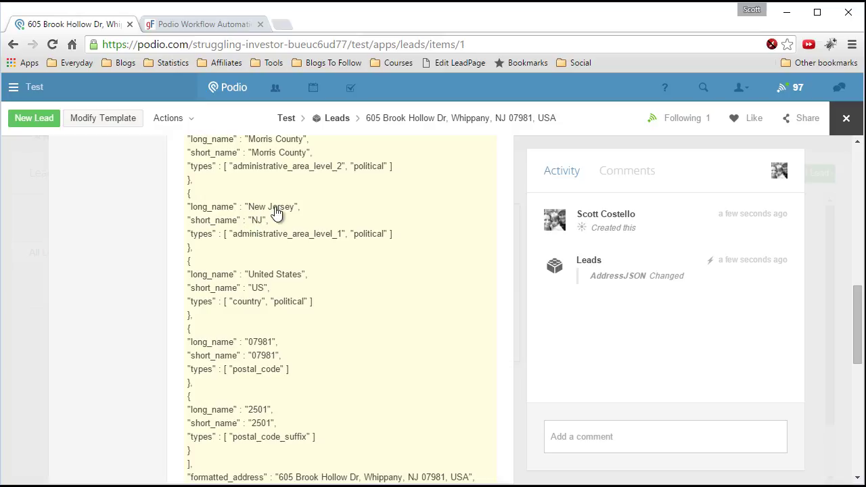
{"action": "scroll", "coordinate": [264, 263], "scroll_direction": "down", "scroll_amount": 1}
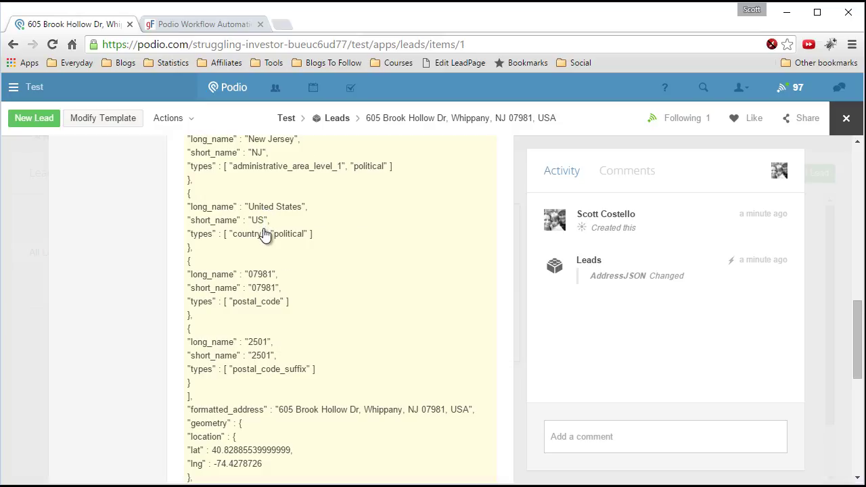
{"action": "scroll", "coordinate": [264, 235], "scroll_direction": "up", "scroll_amount": 1}
{"action": "scroll", "coordinate": [265, 235], "scroll_direction": "down", "scroll_amount": 2}
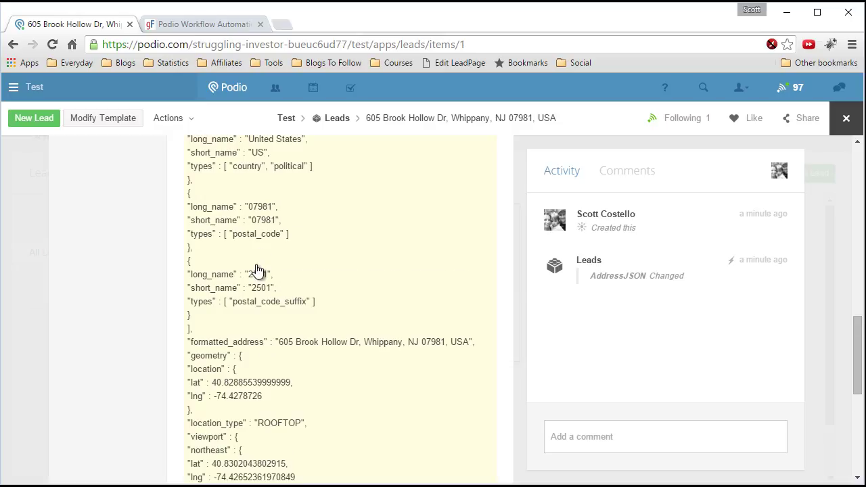
{"action": "scroll", "coordinate": [249, 264], "scroll_direction": "down", "scroll_amount": 1}
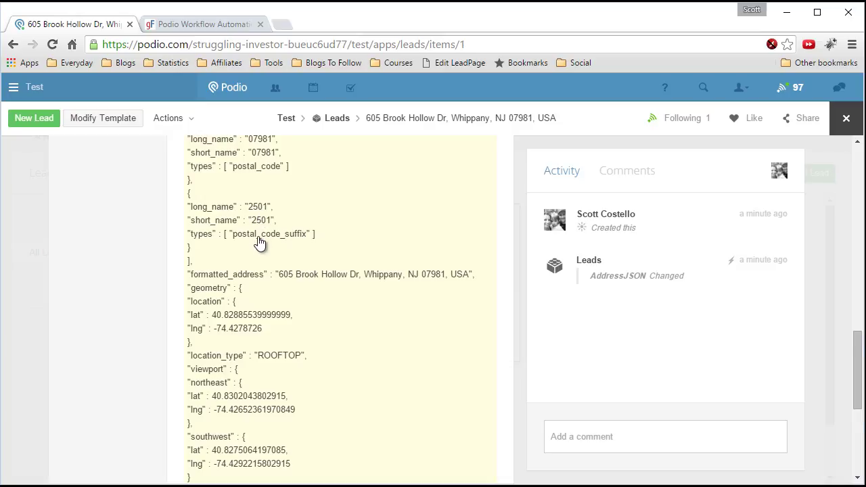
{"action": "scroll", "coordinate": [260, 244], "scroll_direction": "down", "scroll_amount": 1}
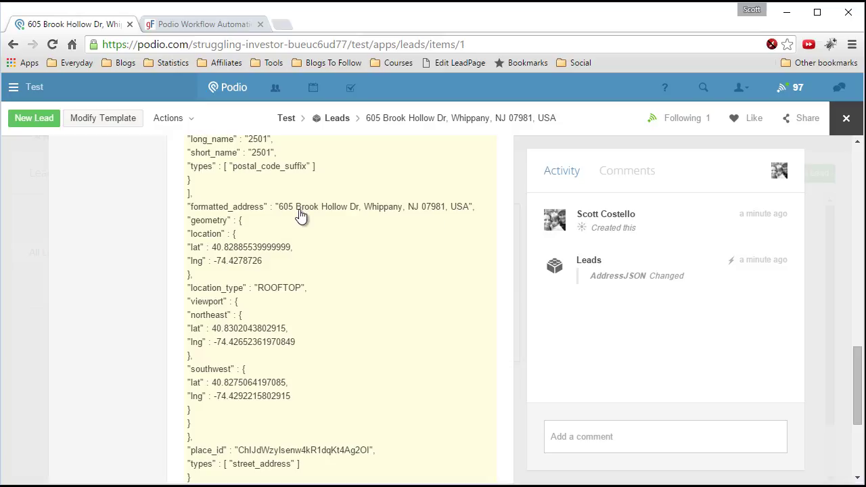
{"action": "scroll", "coordinate": [318, 225], "scroll_direction": "down", "scroll_amount": 1}
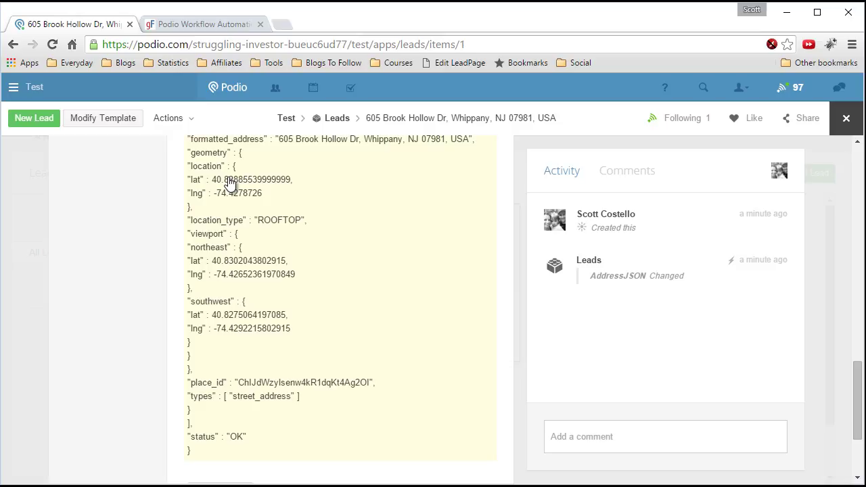
{"action": "scroll", "coordinate": [252, 223], "scroll_direction": "up", "scroll_amount": 1}
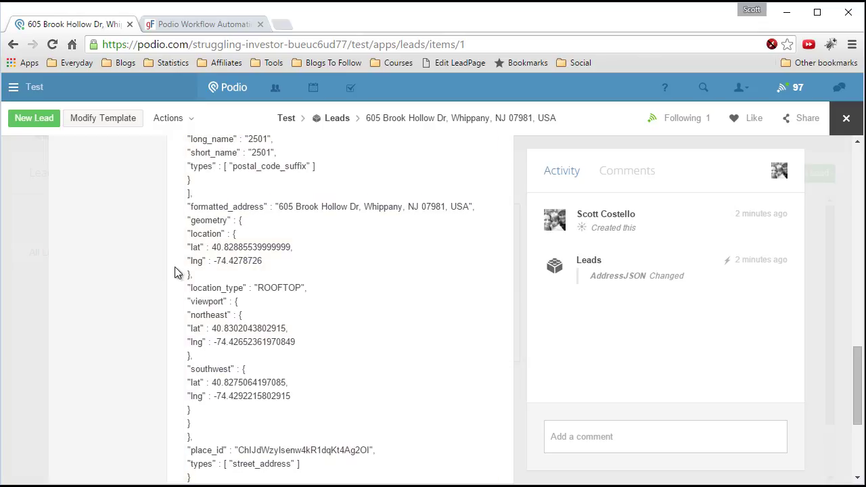
{"action": "scroll", "coordinate": [145, 269], "scroll_direction": "down", "scroll_amount": 1}
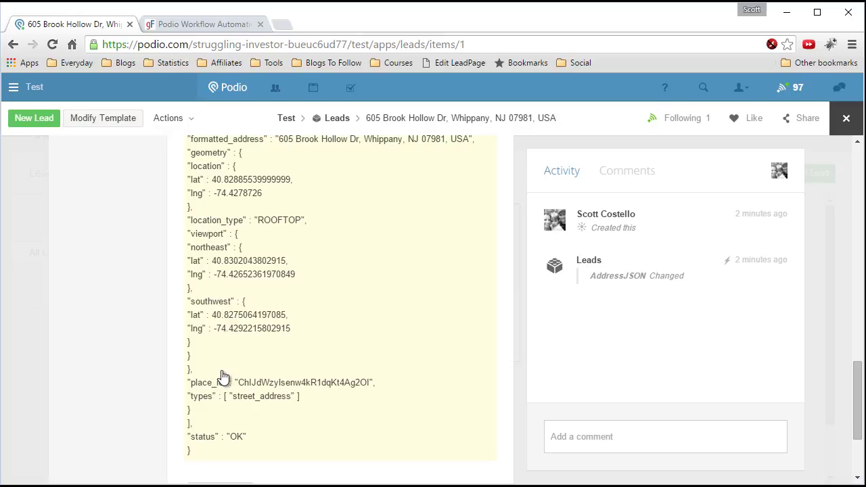
{"action": "scroll", "coordinate": [166, 347], "scroll_direction": "down", "scroll_amount": 1}
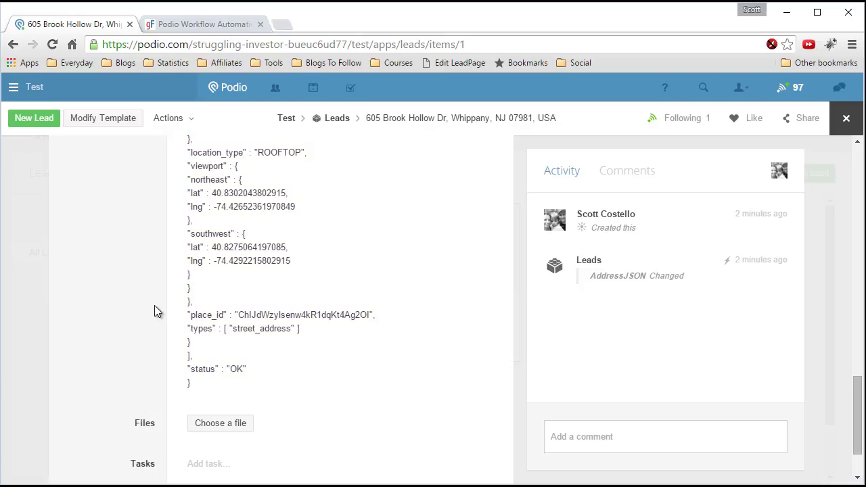
{"action": "scroll", "coordinate": [157, 308], "scroll_direction": "up", "scroll_amount": 10}
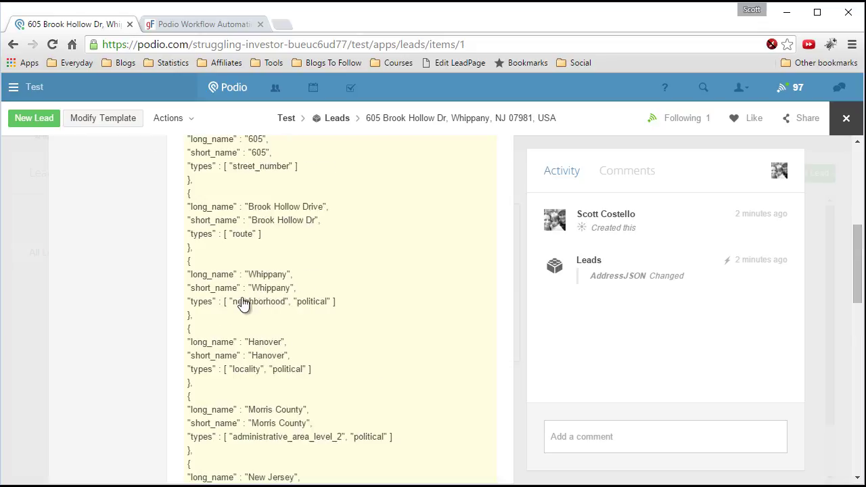
{"action": "scroll", "coordinate": [243, 304], "scroll_direction": "up", "scroll_amount": 3}
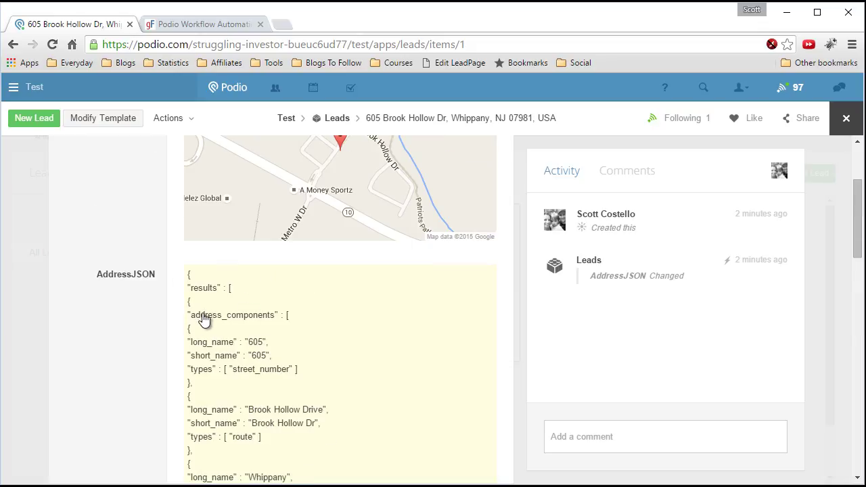
{"action": "scroll", "coordinate": [227, 343], "scroll_direction": "down", "scroll_amount": 1}
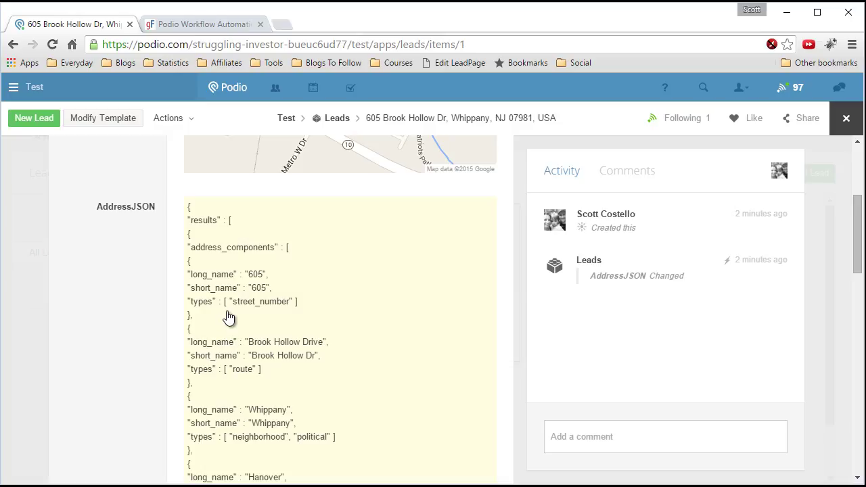
{"action": "scroll", "coordinate": [229, 318], "scroll_direction": "up", "scroll_amount": 1}
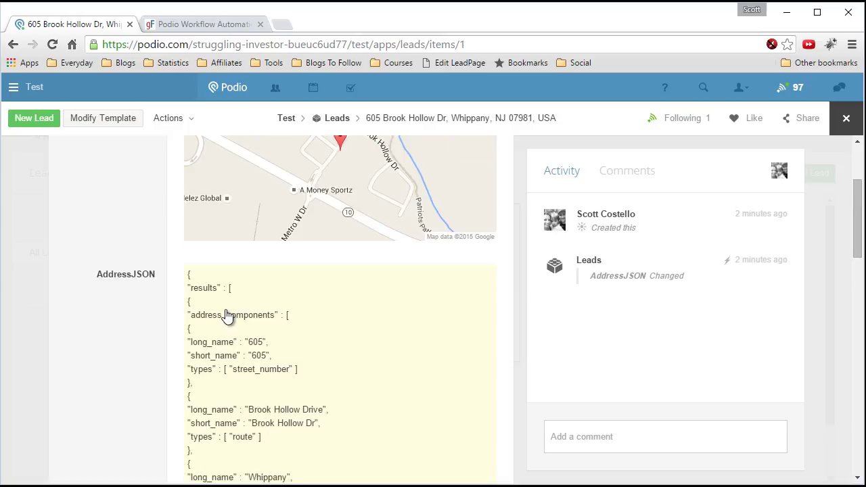
{"action": "scroll", "coordinate": [221, 346], "scroll_direction": "down", "scroll_amount": 1}
{"action": "scroll", "coordinate": [243, 343], "scroll_direction": "down", "scroll_amount": 1}
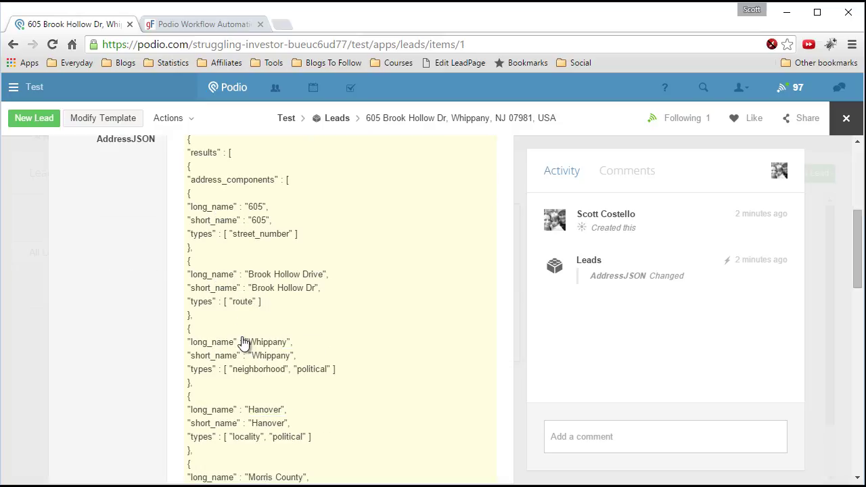
{"action": "scroll", "coordinate": [234, 325], "scroll_direction": "up", "scroll_amount": 2}
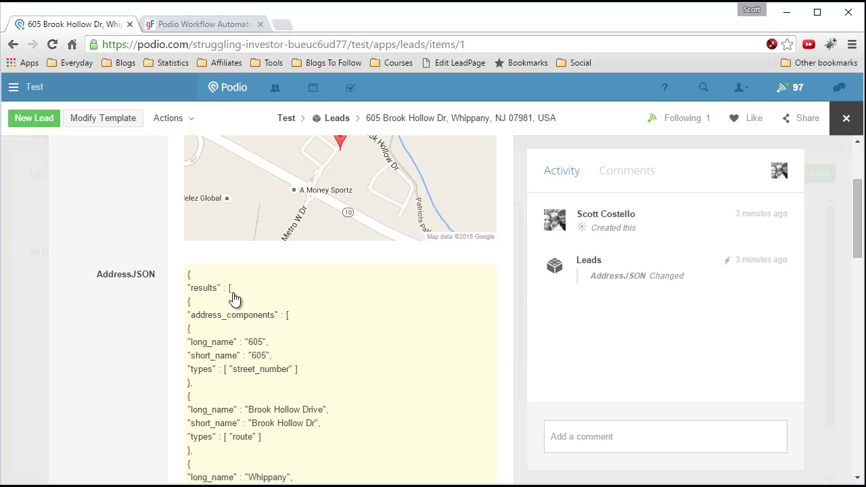
{"action": "scroll", "coordinate": [220, 336], "scroll_direction": "down", "scroll_amount": 5}
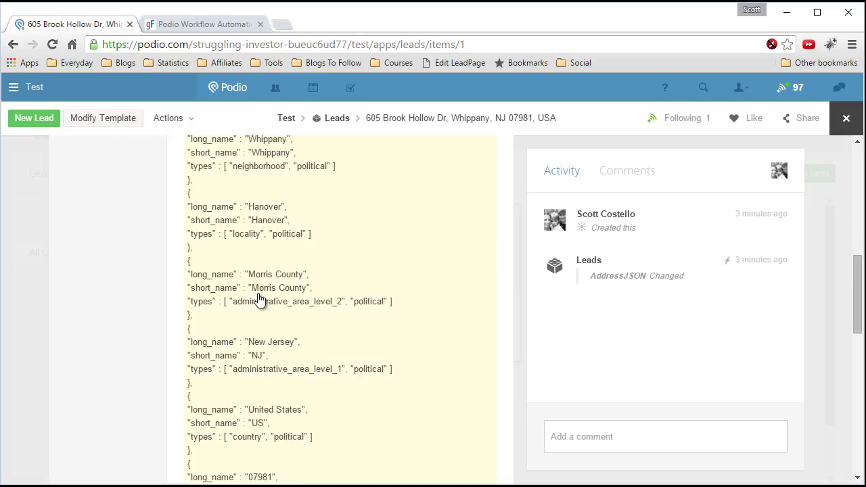